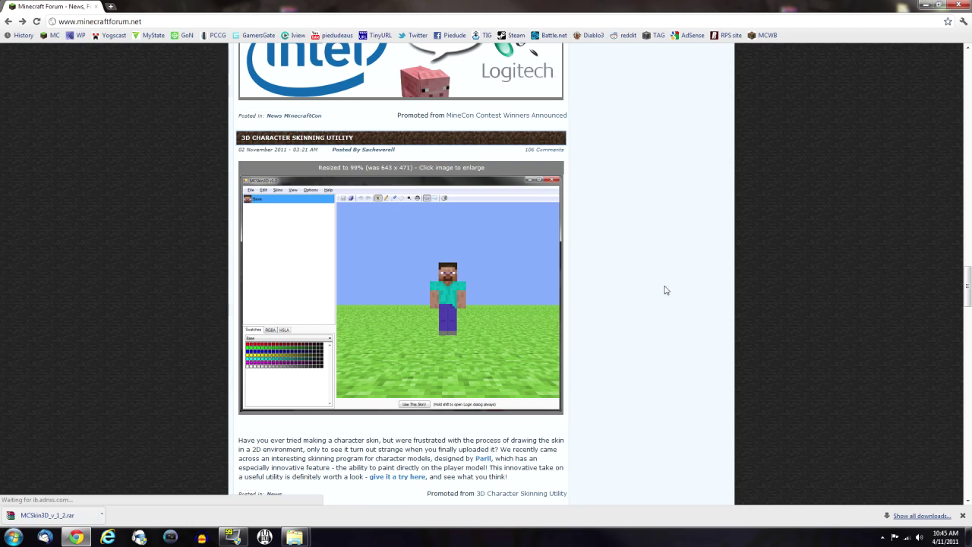
- Scroll the Minecraft Forum news page in Chrome after the MCSkin3D_v_1_2.rar download completes
left_click_drag(963, 295, 969, 71)
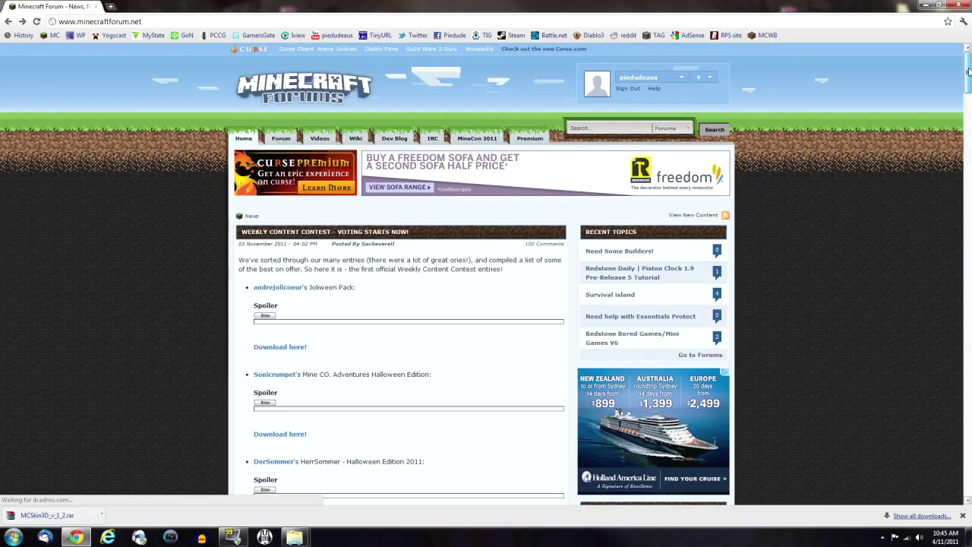
- Scroll to the 3D Character Skinning Utility post and follow its link to the MCSkin3D thread
left_click_drag(968, 76, 968, 302)
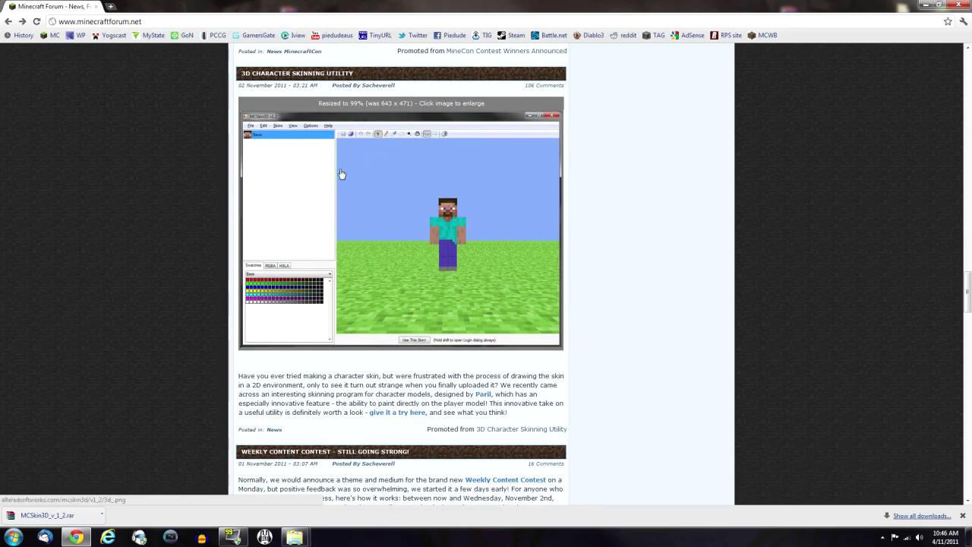
left_click(395, 419)
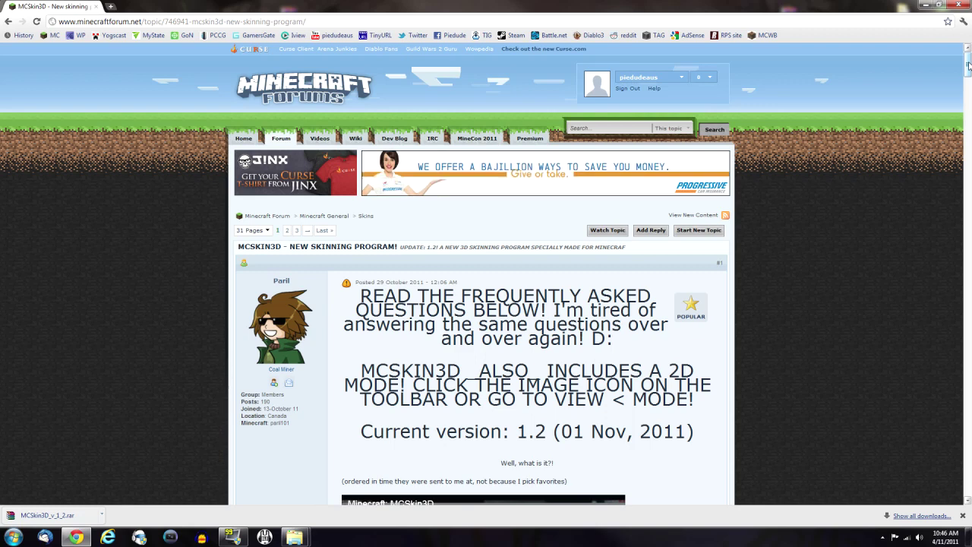
- Scroll the MCSkin3D thread down to the Downloads section listing version 1.2
left_click_drag(968, 66, 967, 144)
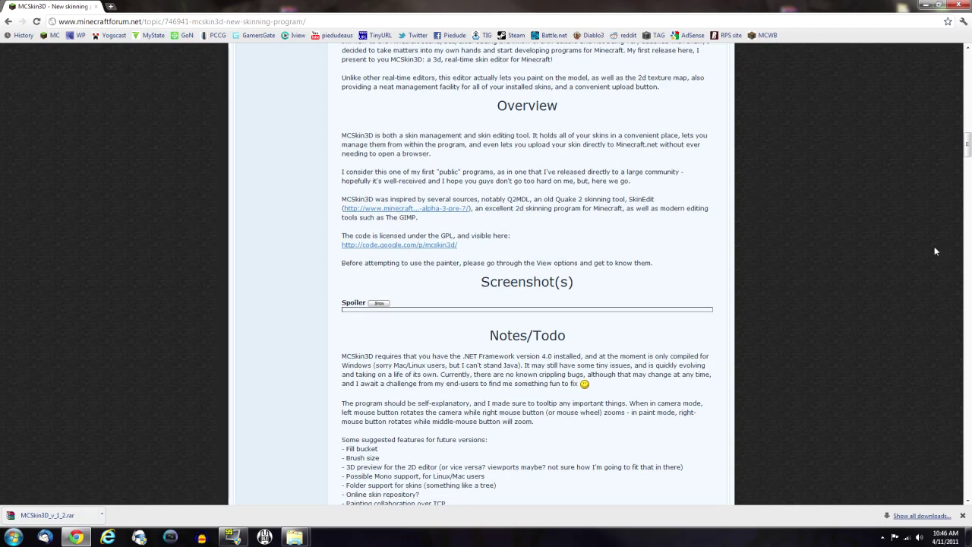
left_click_drag(966, 157, 969, 197)
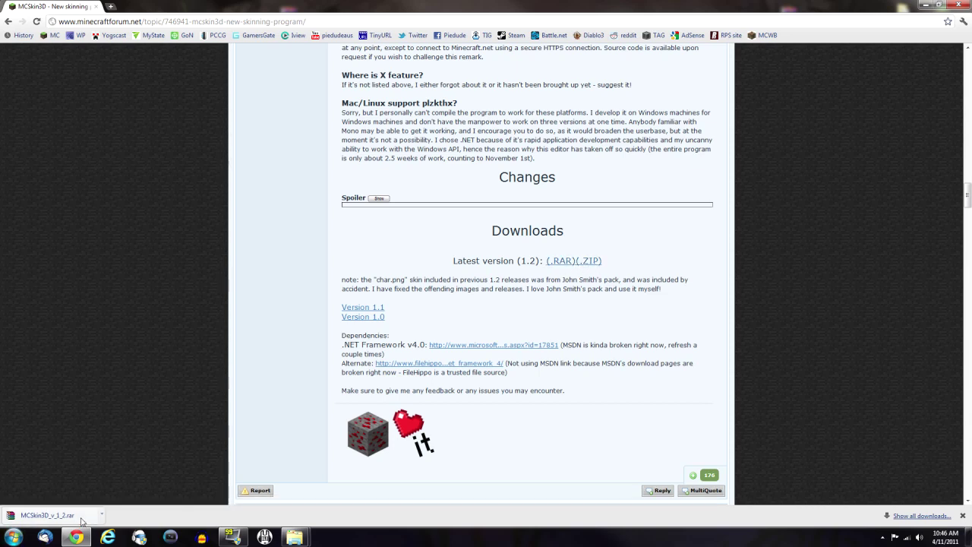
- Create a desktop folder named MCskin3D beside the downloaded MCSkin3D archive
left_click(925, 6)
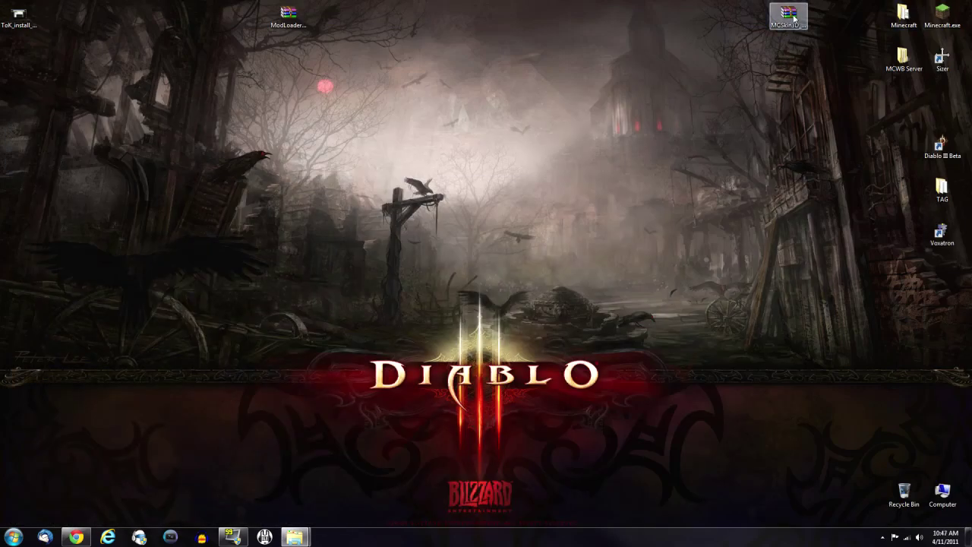
left_click_drag(795, 18, 684, 109)
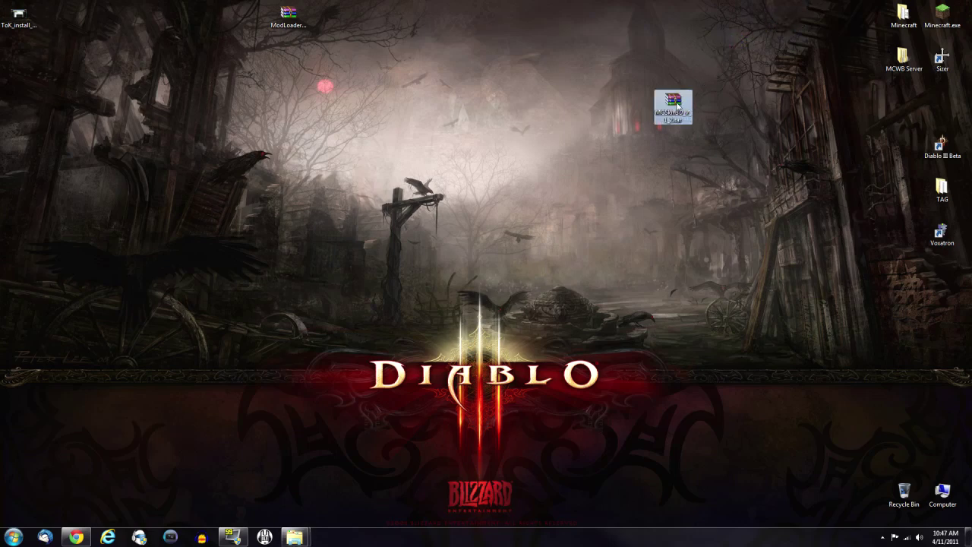
right_click(570, 102)
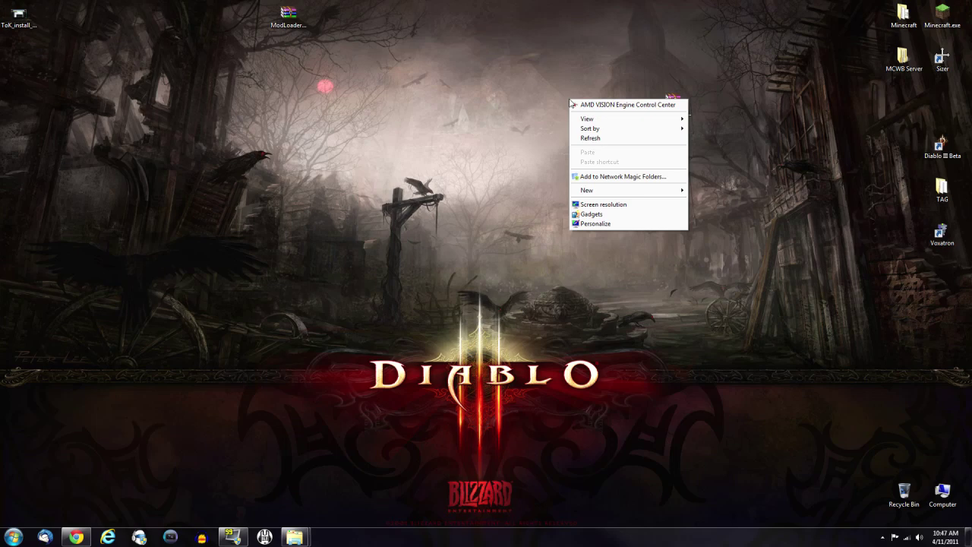
mouse_move(663, 194)
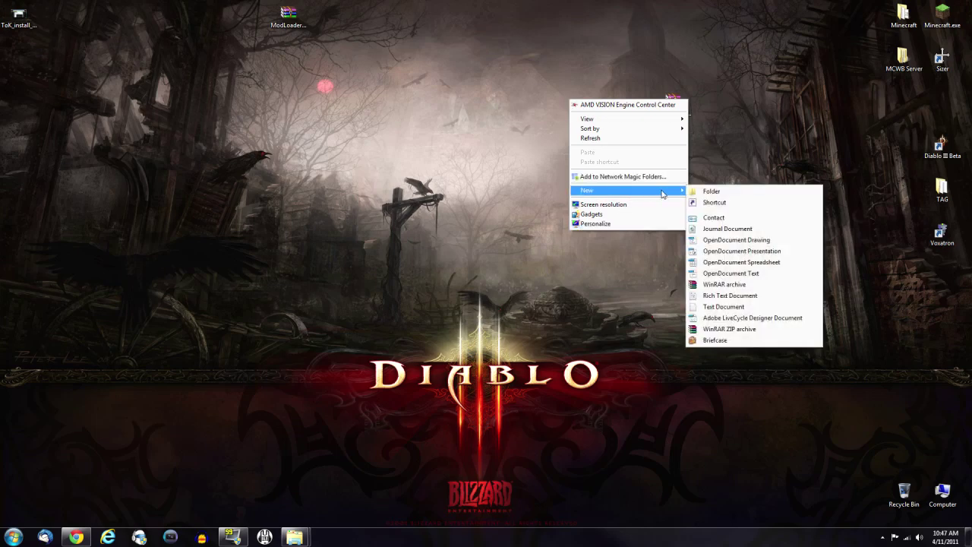
left_click(712, 192)
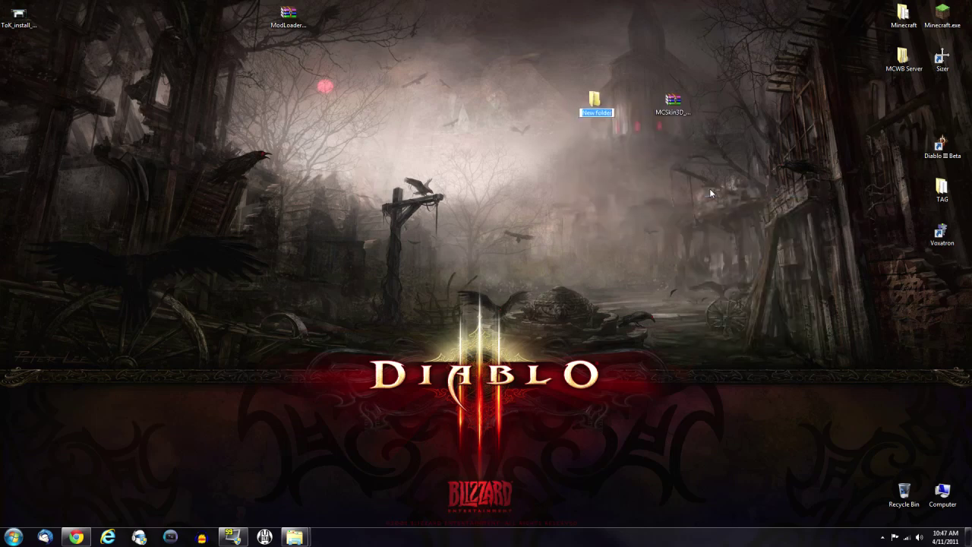
type("MCskin")
type("#D")
key("BackSpace")
key("BackSpace")
type("3D")
key("Return")
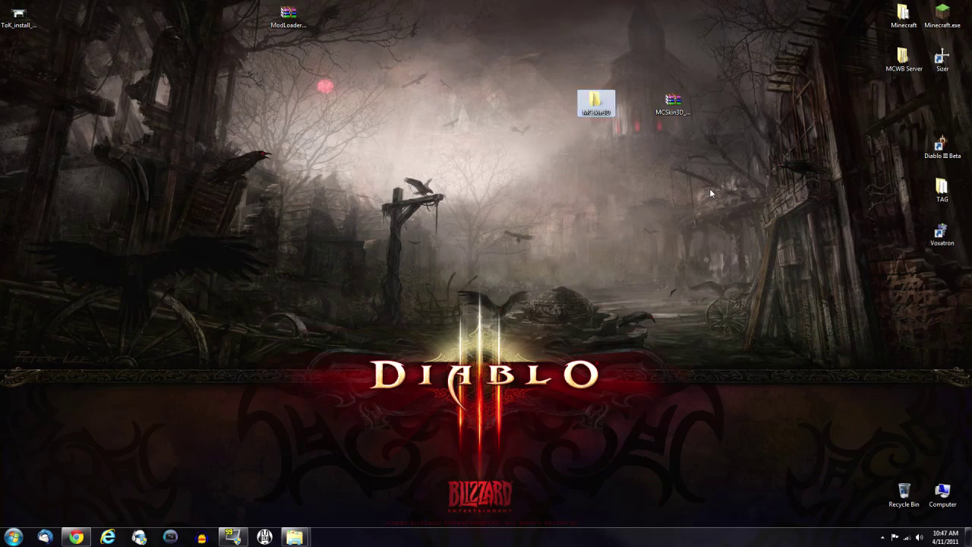
- Extract all MCSkin3D archive files into the MCskin3D folder with WinRAR, then close WinRAR
double_click(670, 103)
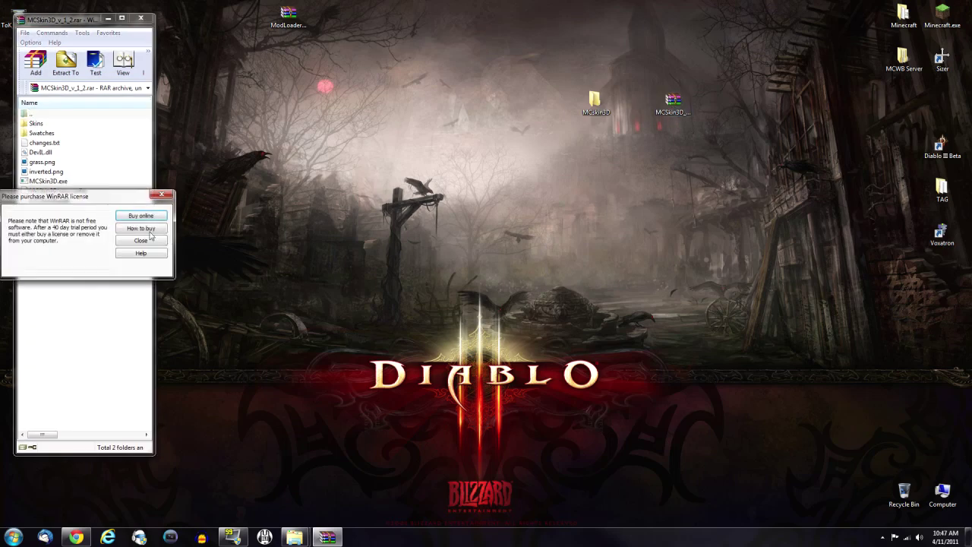
left_click(151, 240)
left_click_drag(74, 254, 596, 105)
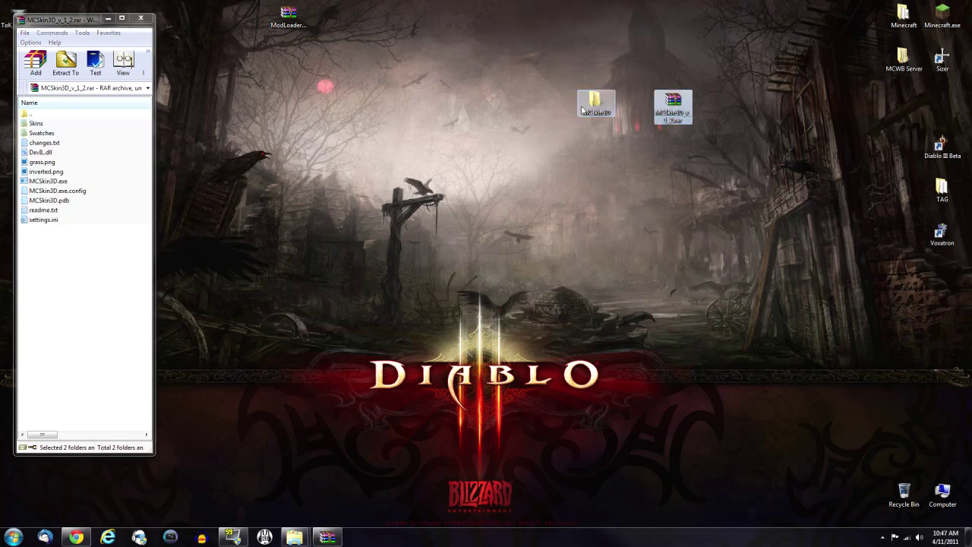
left_click(141, 19)
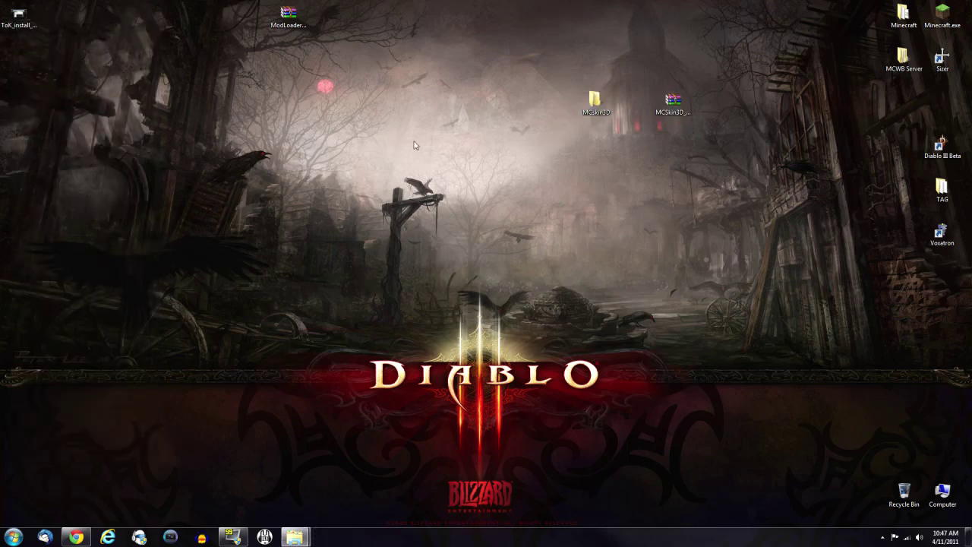
- Open the MCskin3D folder, enlarge its window, and launch MCSkin3D.exe
double_click(595, 104)
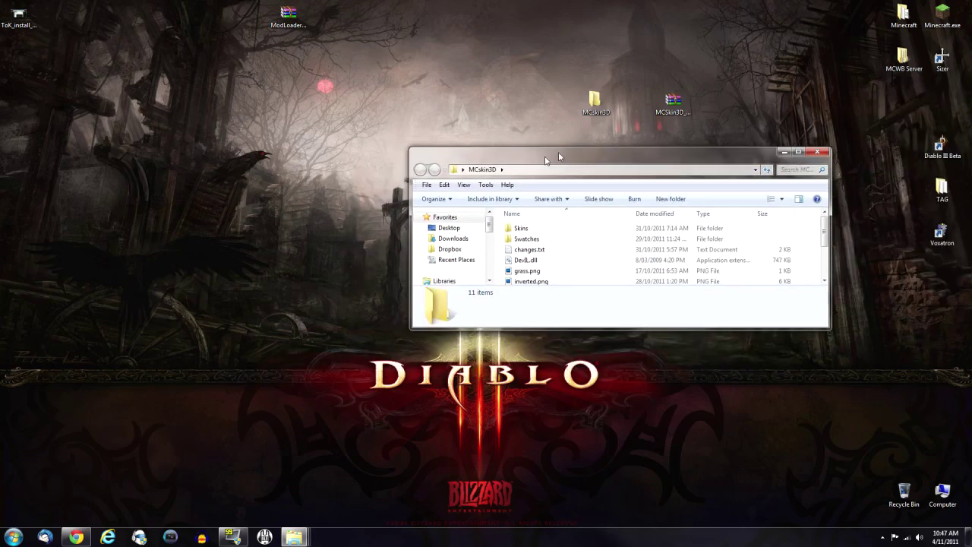
left_click_drag(531, 151, 572, 144)
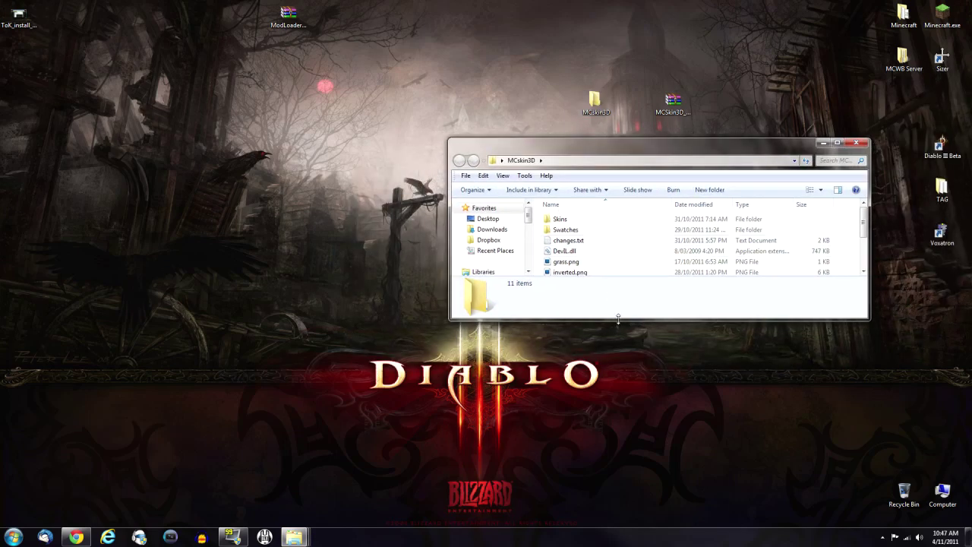
left_click_drag(618, 319, 622, 395)
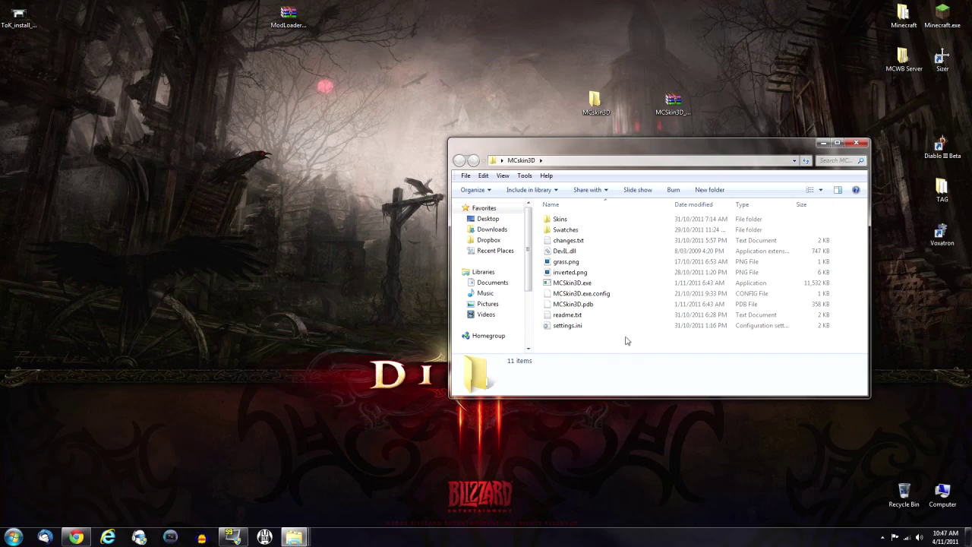
left_click(567, 284)
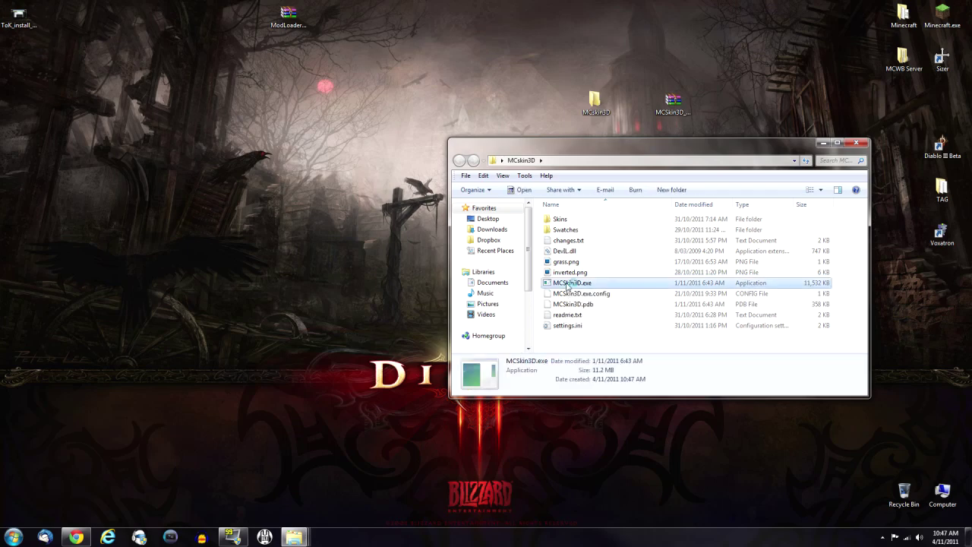
double_click(567, 284)
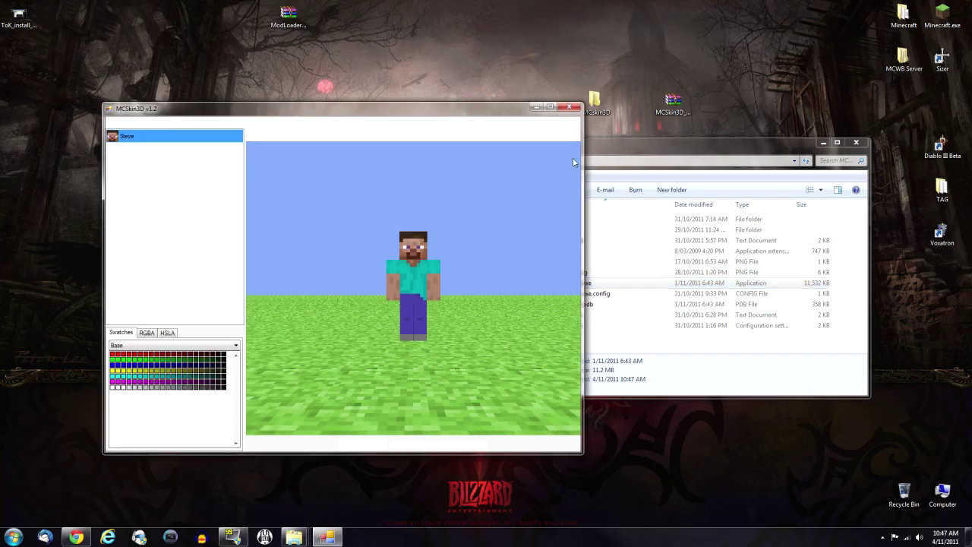
- Maximize and restore the MCSkin3D window, then orbit the Steve model to an angled view
left_click(550, 107)
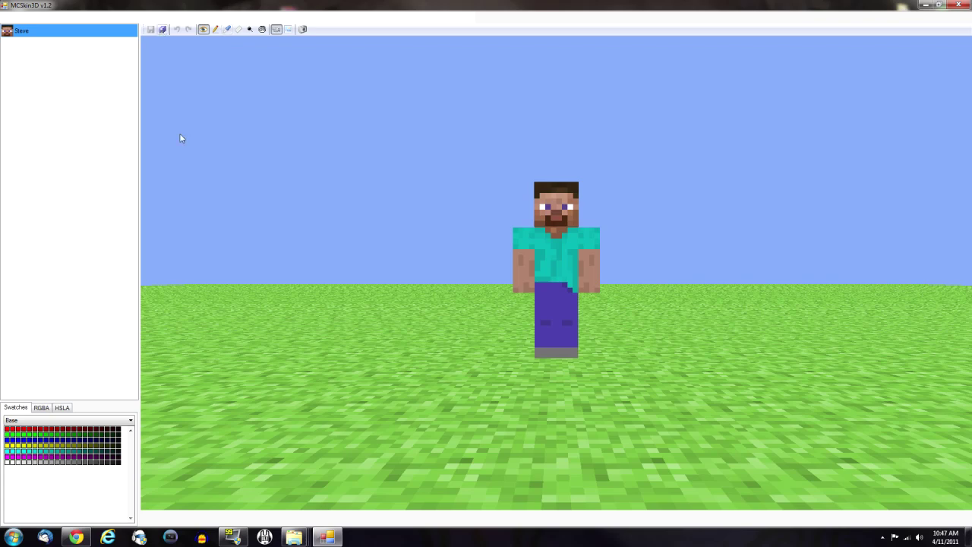
left_click(937, 6)
left_click_drag(343, 120, 366, 126)
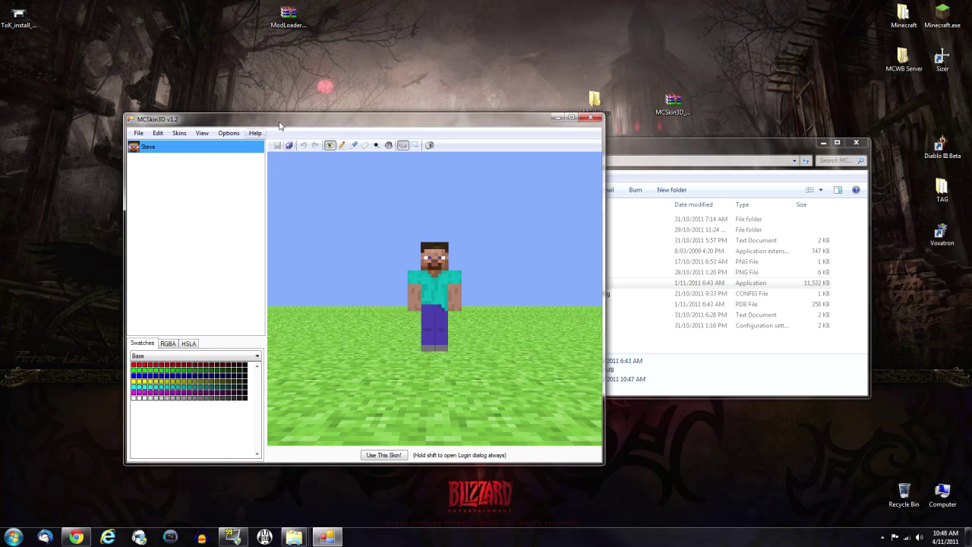
mouse_move(437, 296)
left_mouse_down()
mouse_move(372, 297)
mouse_move(543, 301)
mouse_move(429, 295)
mouse_move(473, 308)
mouse_move(524, 296)
mouse_move(431, 303)
mouse_move(405, 279)
mouse_move(400, 256)
mouse_move(404, 289)
mouse_move(521, 291)
mouse_move(450, 293)
left_mouse_up()
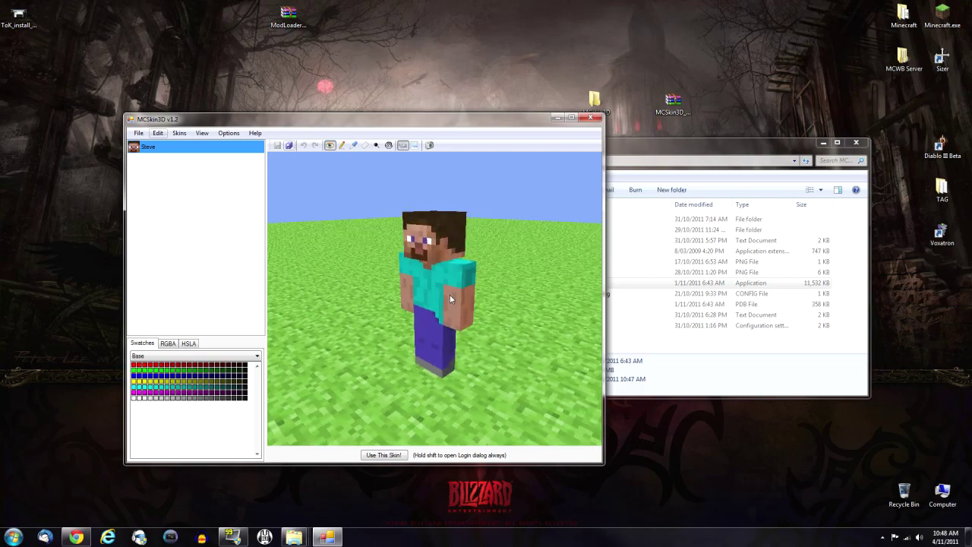
left_click(343, 146)
- Paint white strokes on Steve's shirt, then turn and zoom the model to face forward
mouse_move(426, 292)
left_mouse_down()
mouse_move(434, 282)
mouse_move(437, 300)
mouse_move(421, 303)
left_mouse_up()
mouse_move(422, 275)
left_mouse_down()
mouse_move(421, 296)
mouse_move(448, 286)
left_mouse_up()
left_click(436, 344)
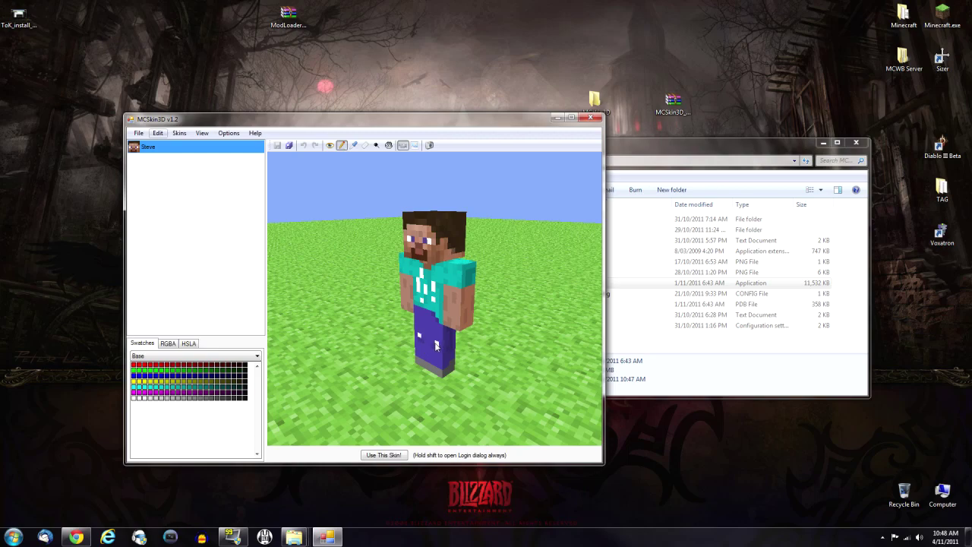
left_click(330, 145)
left_click_drag(439, 309, 459, 314)
scroll(461, 307, "up", 4)
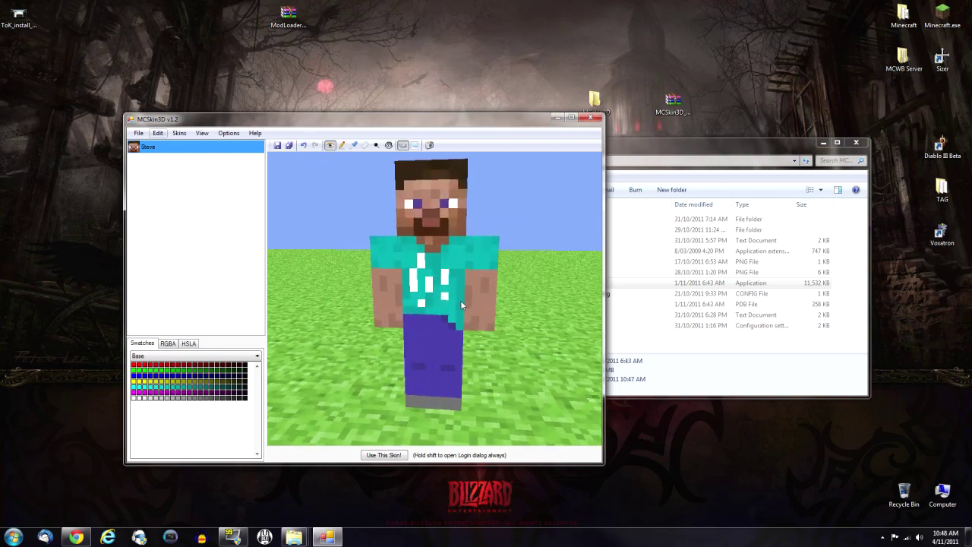
scroll(461, 305, "up", 1)
- Add a white pixel on Steve's arm and cover the shirt's white marks with sampled teal
left_click(342, 145)
left_click(384, 285)
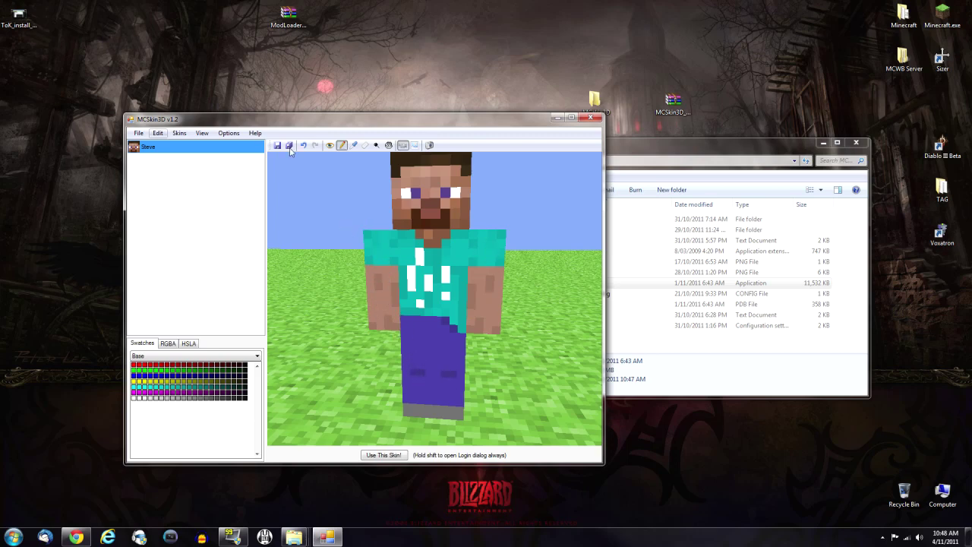
left_click(330, 145)
mouse_move(467, 281)
left_mouse_down()
mouse_move(501, 277)
mouse_move(477, 280)
left_mouse_up()
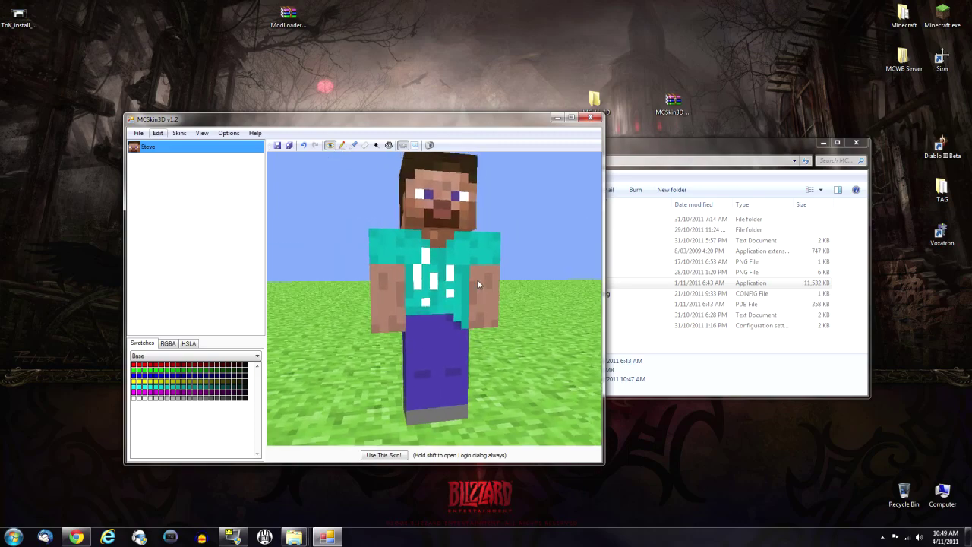
left_click(342, 147)
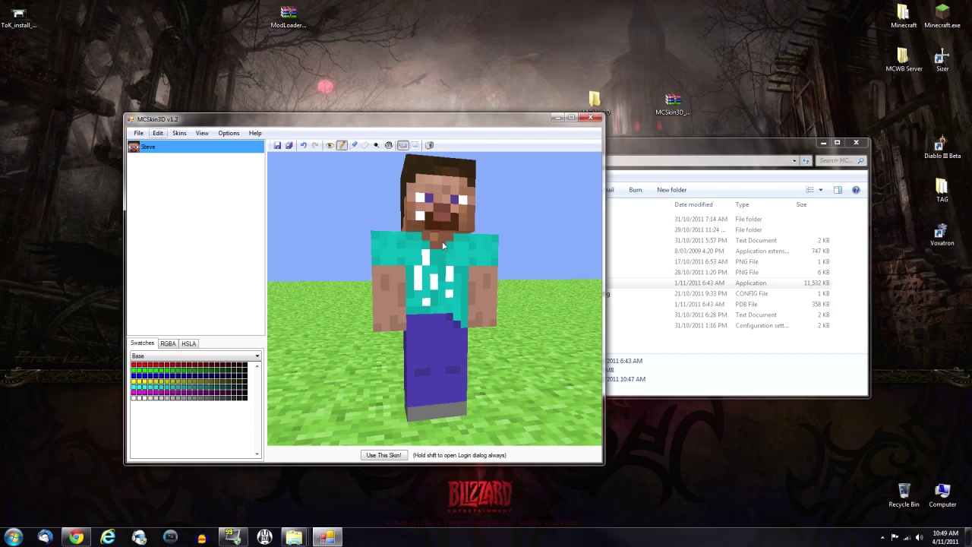
left_click(354, 146)
left_click(342, 146)
mouse_move(420, 272)
left_mouse_down()
mouse_move(420, 289)
mouse_move(448, 288)
mouse_move(456, 273)
left_mouse_up()
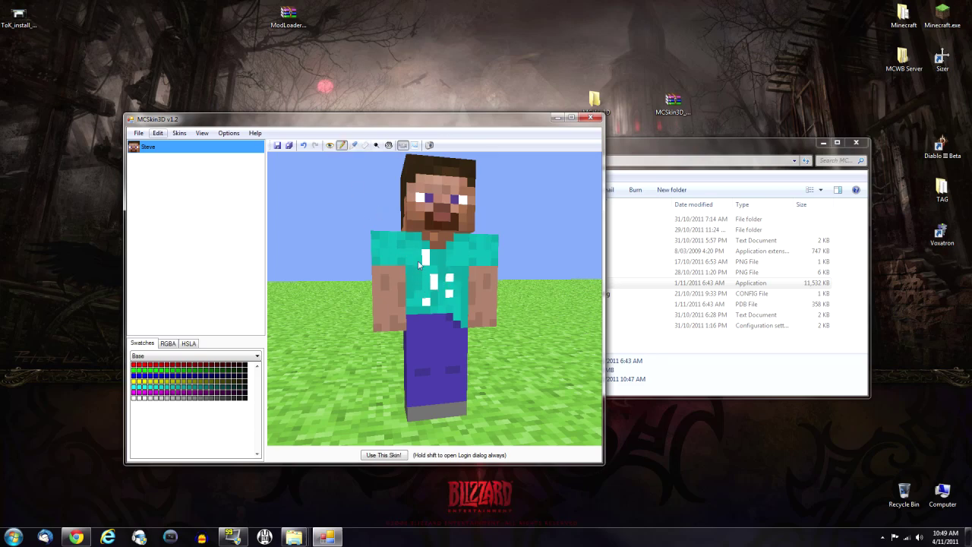
- Paint black patches on both of Steve's shoulders
left_click(365, 145)
mouse_move(391, 262)
left_mouse_down()
mouse_move(387, 255)
mouse_move(411, 262)
mouse_move(397, 260)
left_mouse_up()
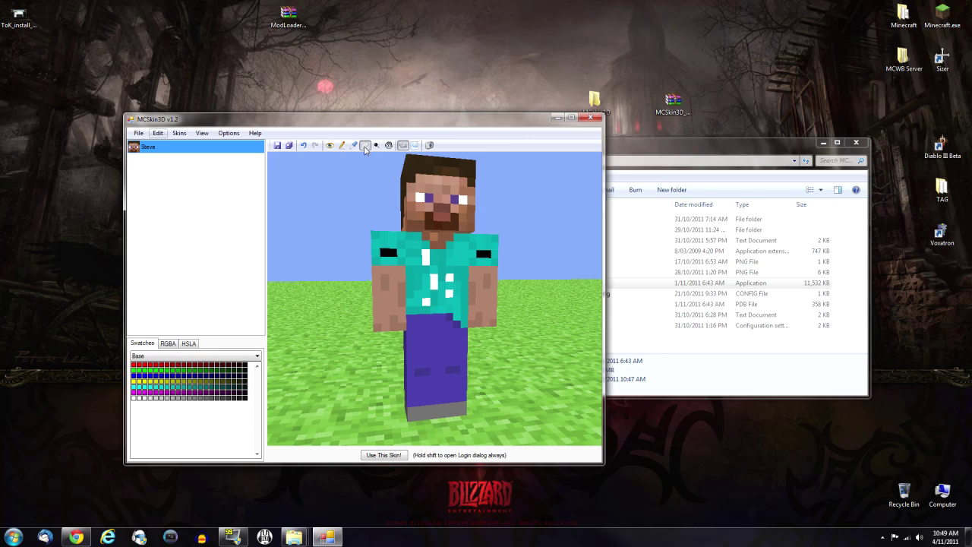
left_click(256, 133)
left_click(256, 134)
left_click(199, 134)
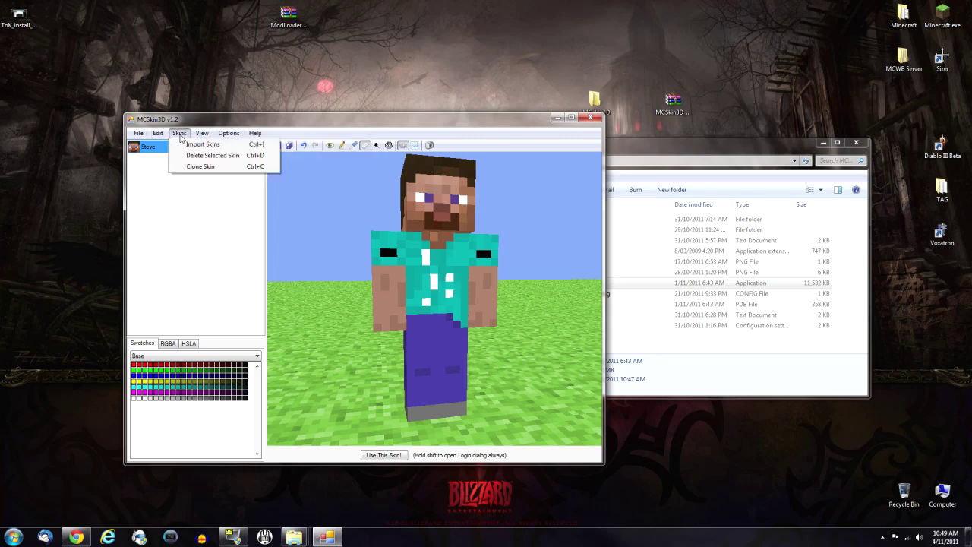
left_click(199, 134)
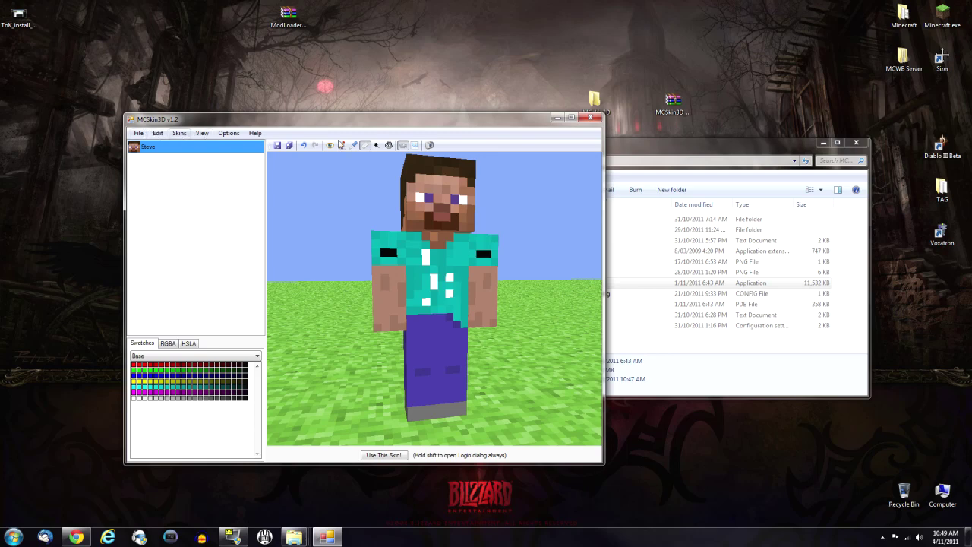
- Darken pixels on the front of Steve's shirt near the collar
left_click(388, 145)
mouse_move(421, 270)
left_mouse_down()
mouse_move(410, 278)
mouse_move(433, 283)
mouse_move(422, 255)
mouse_move(426, 268)
left_mouse_up()
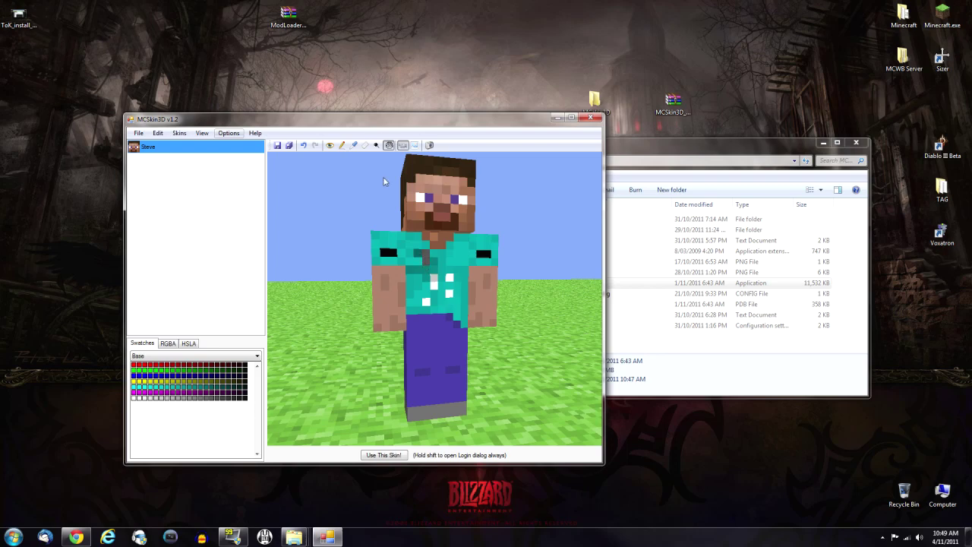
left_click(415, 145)
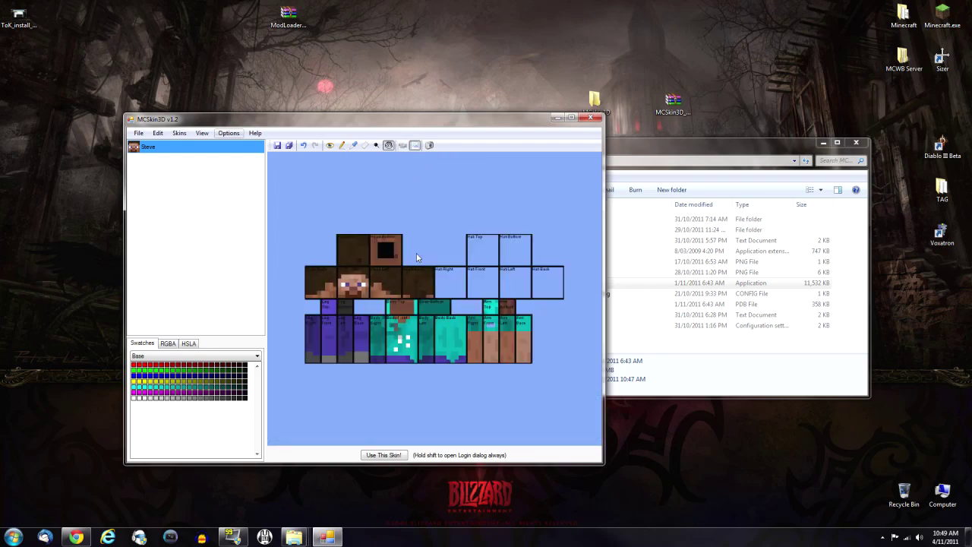
- Maximize the flat texture view and darken two white Body-Front button pixels to grey
scroll(401, 351, "up", 2)
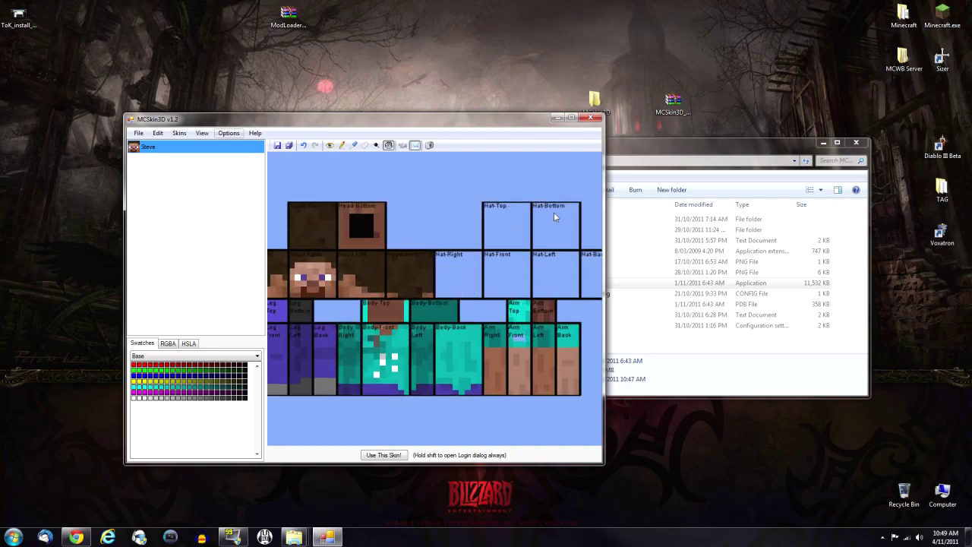
left_click(571, 119)
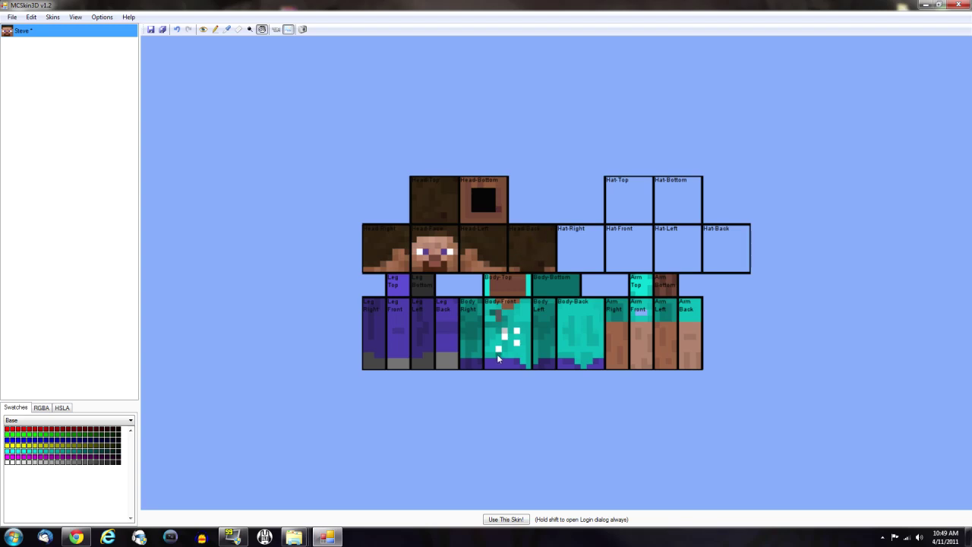
left_click(504, 334)
left_click(509, 337)
left_click(276, 29)
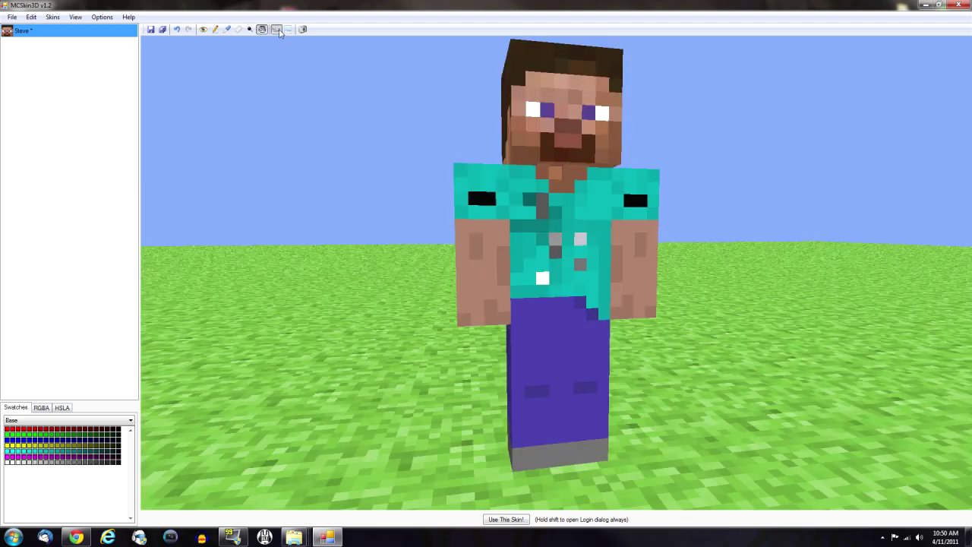
- Return to the 3D view and undo four shirt edits to restore the white buttons
left_click(289, 30)
left_click(276, 32)
left_click(302, 30)
left_click(177, 30)
left_click(177, 30)
left_click(177, 30)
left_click(177, 29)
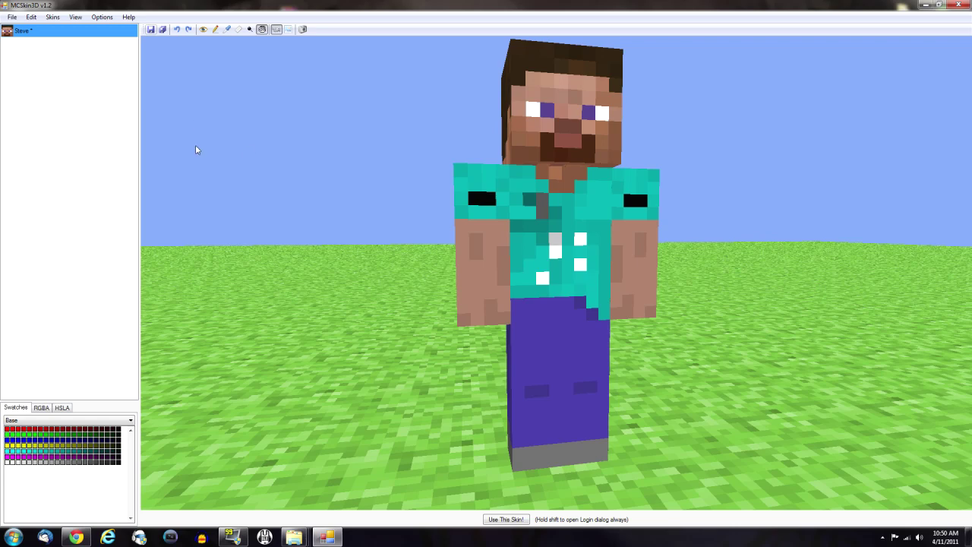
- Browse the File and Edit menus, then start a skin import from the Skins menu
left_click(12, 17)
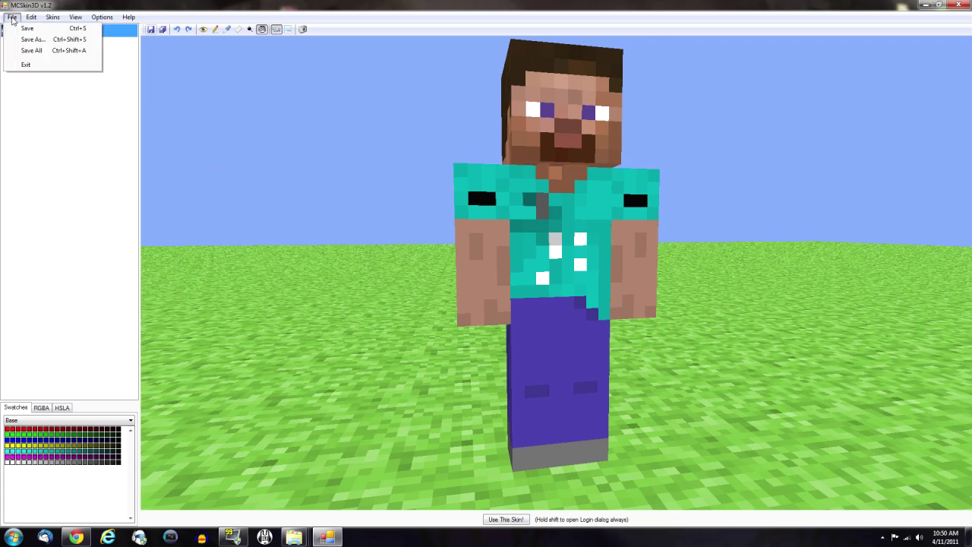
left_click(12, 17)
left_click(31, 17)
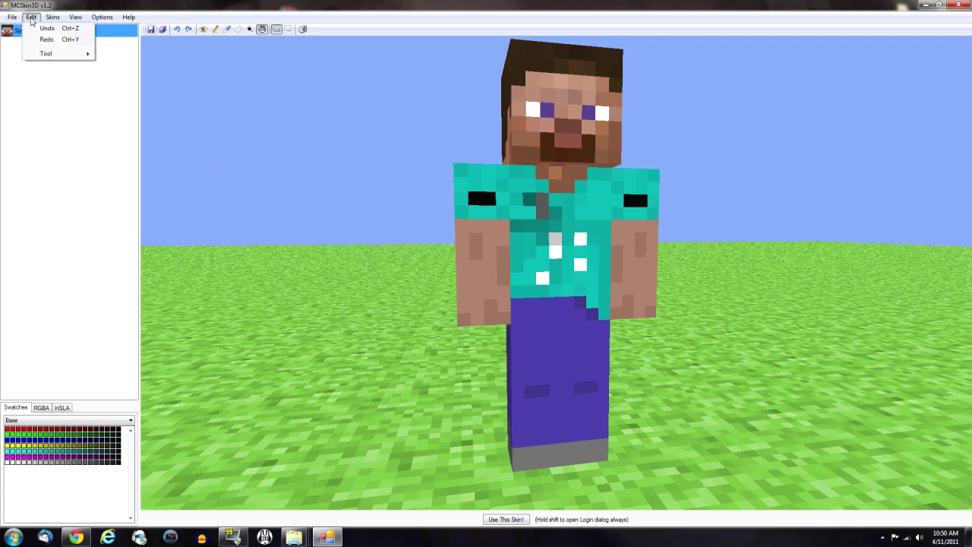
left_click(31, 17)
left_click(12, 17)
left_click(12, 17)
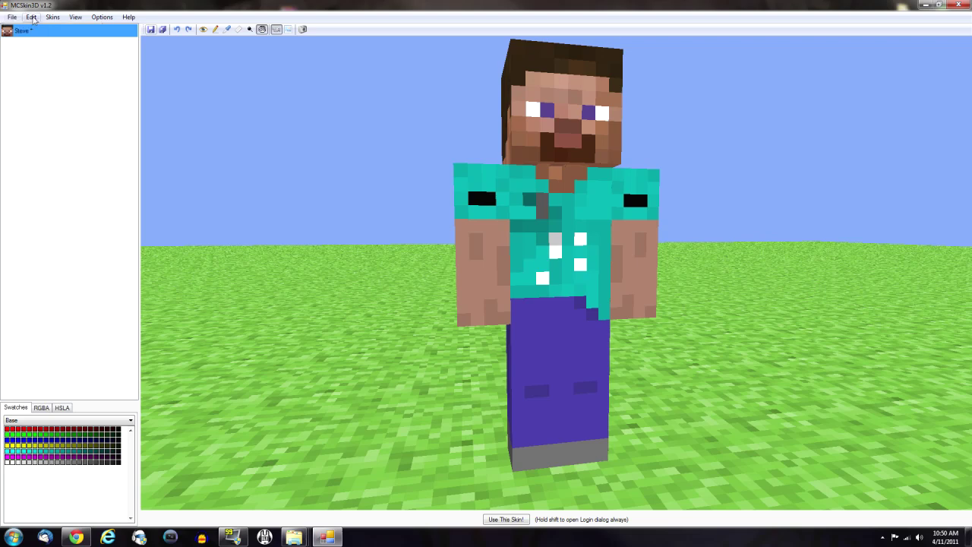
left_click(53, 17)
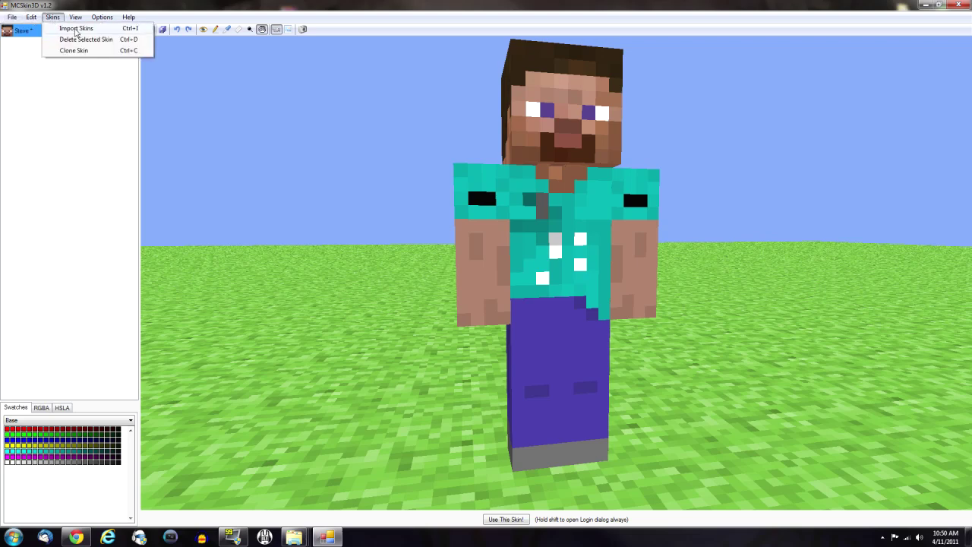
left_click(76, 29)
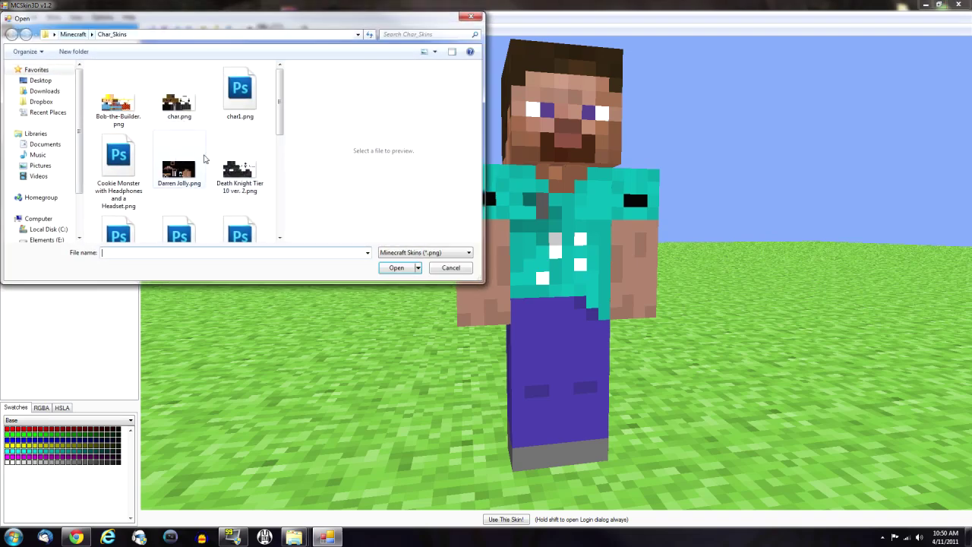
- Import char.png from the Char_Skins folder so it appears above Steve in the skin list
left_click(180, 98)
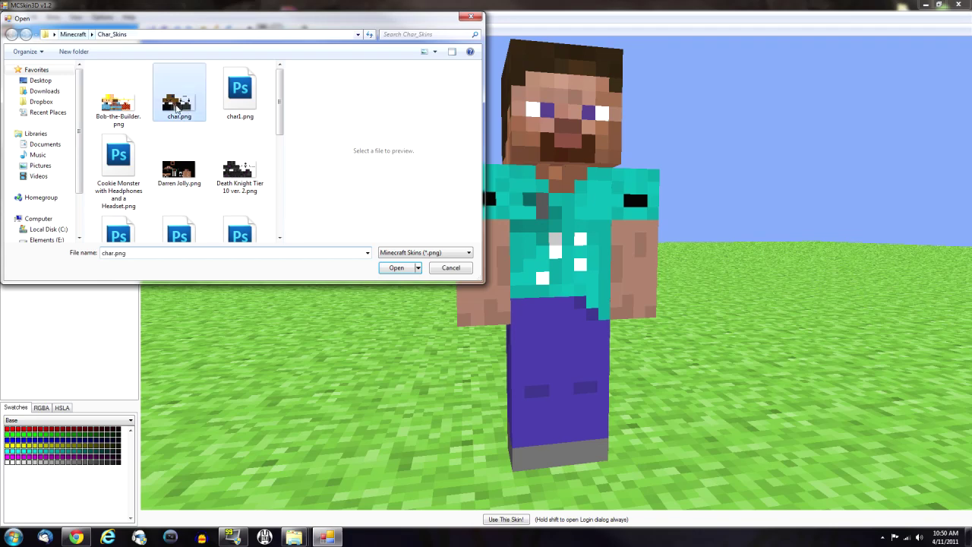
left_click(395, 268)
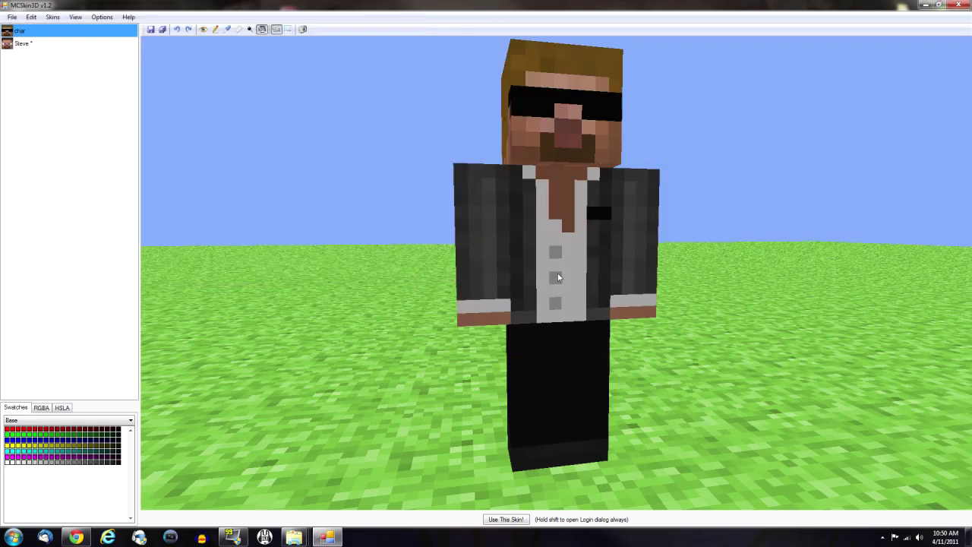
scroll(567, 270, "down", 3)
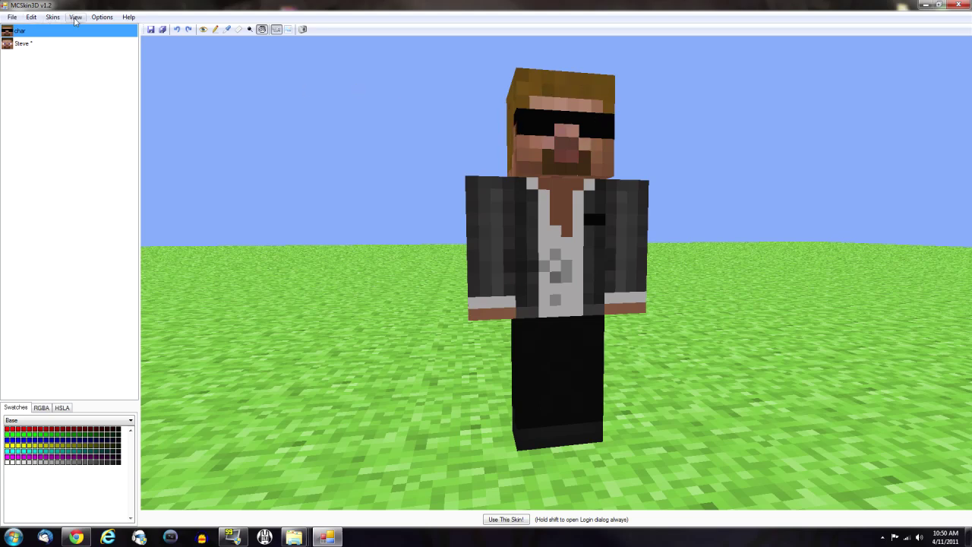
left_click(75, 17)
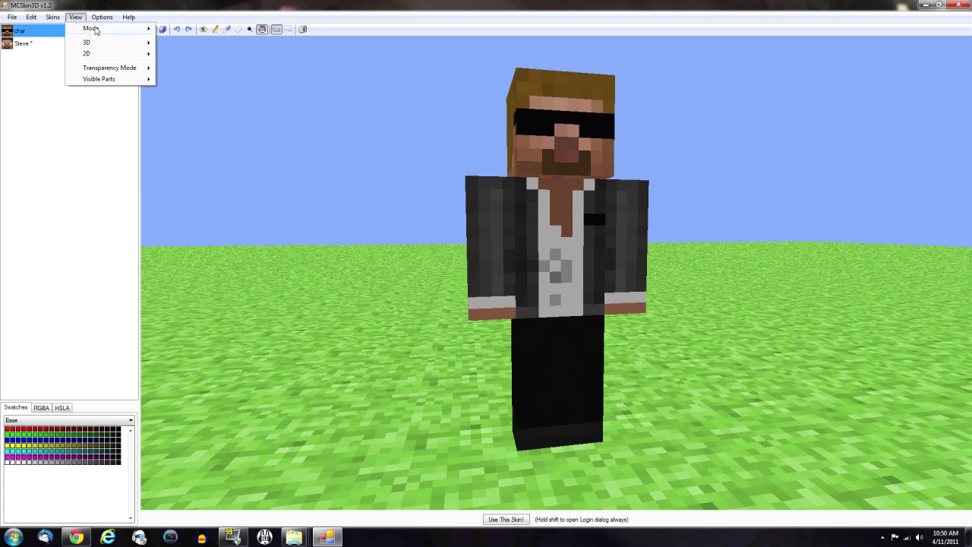
- Turn on the Helmet visible part to reveal the grey headset with microphone
mouse_move(100, 32)
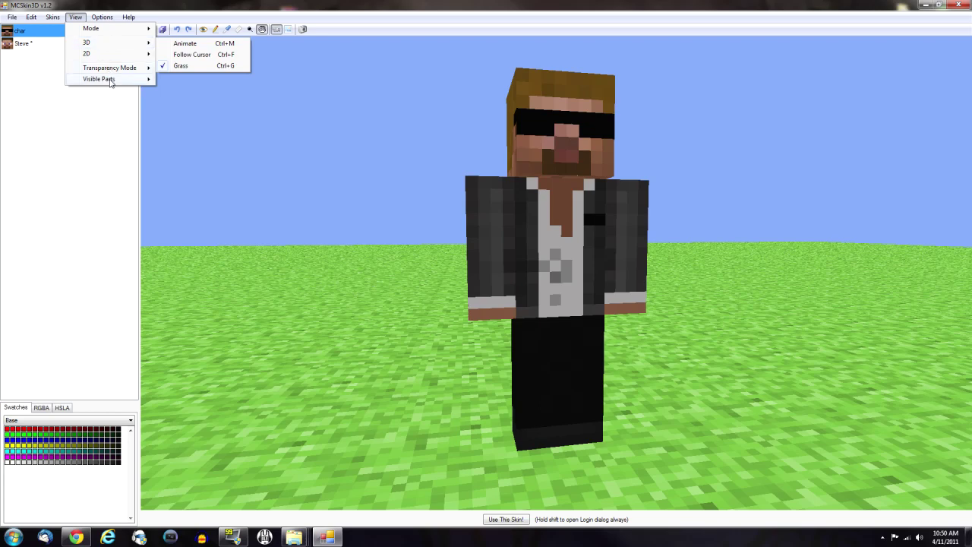
mouse_move(110, 82)
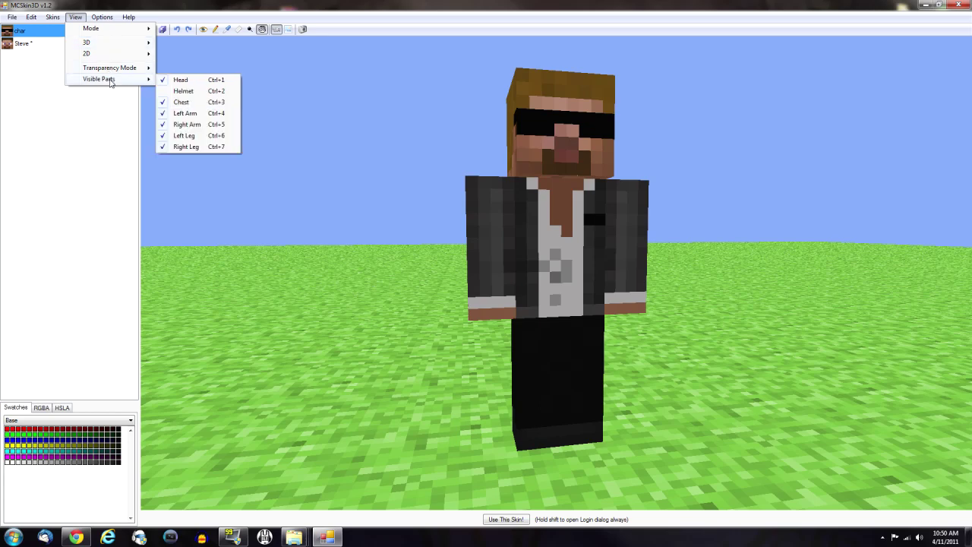
left_click(189, 91)
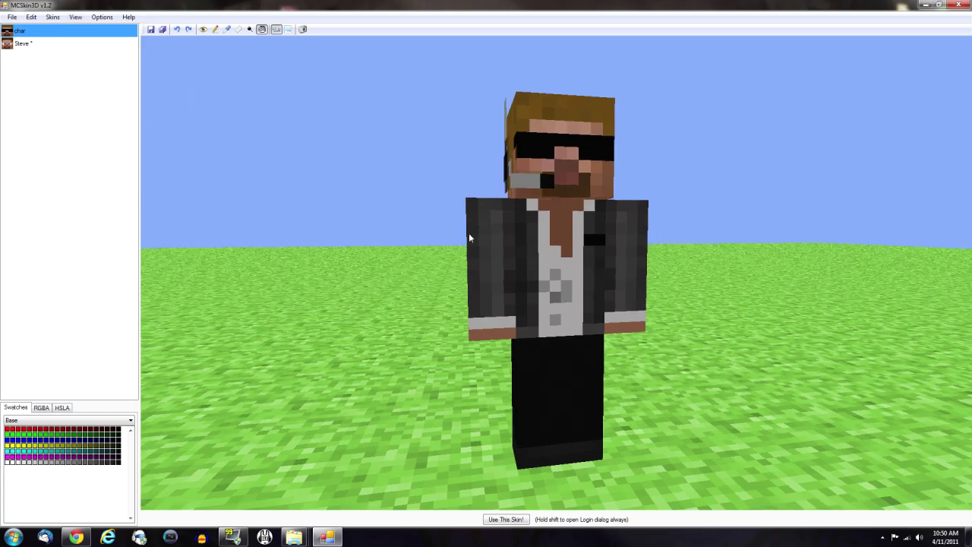
- Orbit the camera around the character to inspect the headset, then show the RGBA colour controls
left_click(203, 29)
mouse_move(605, 240)
left_mouse_down()
mouse_move(560, 281)
mouse_move(554, 261)
mouse_move(573, 247)
mouse_move(646, 241)
mouse_move(554, 245)
mouse_move(619, 238)
left_mouse_up()
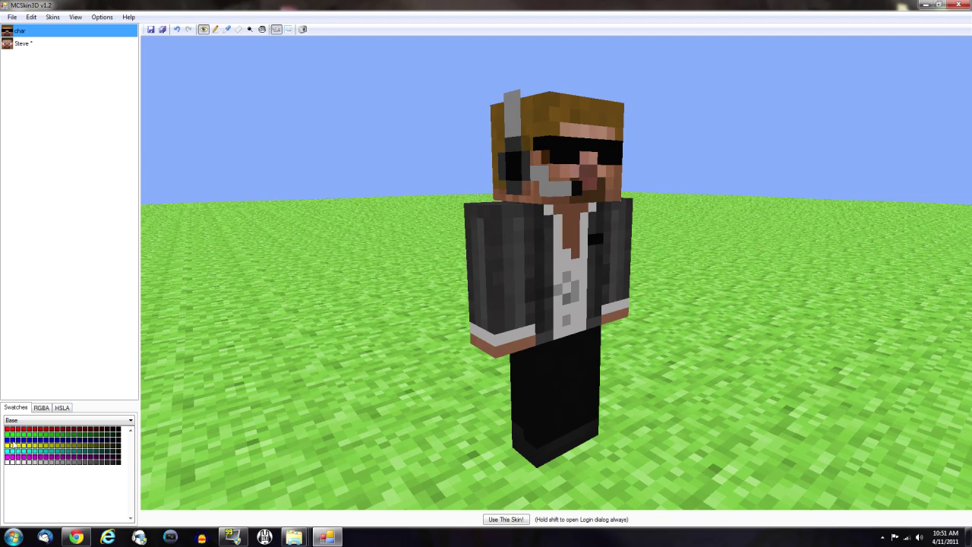
left_click(40, 409)
- Pick a green painting colour (H 125, S 180) in the HSLA picker and switch back to the Steve skin
left_click(65, 409)
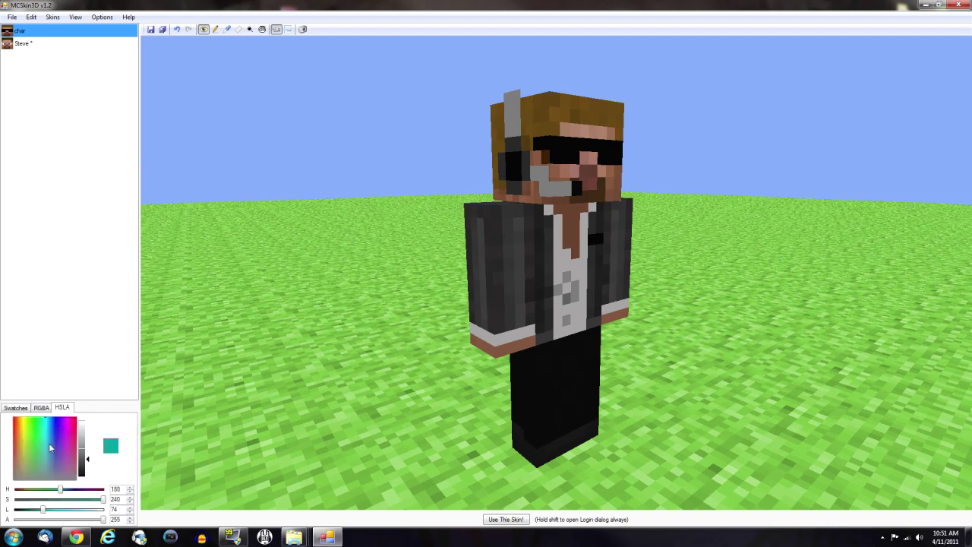
mouse_move(41, 443)
left_mouse_down()
mouse_move(29, 429)
mouse_move(60, 436)
mouse_move(35, 432)
left_mouse_up()
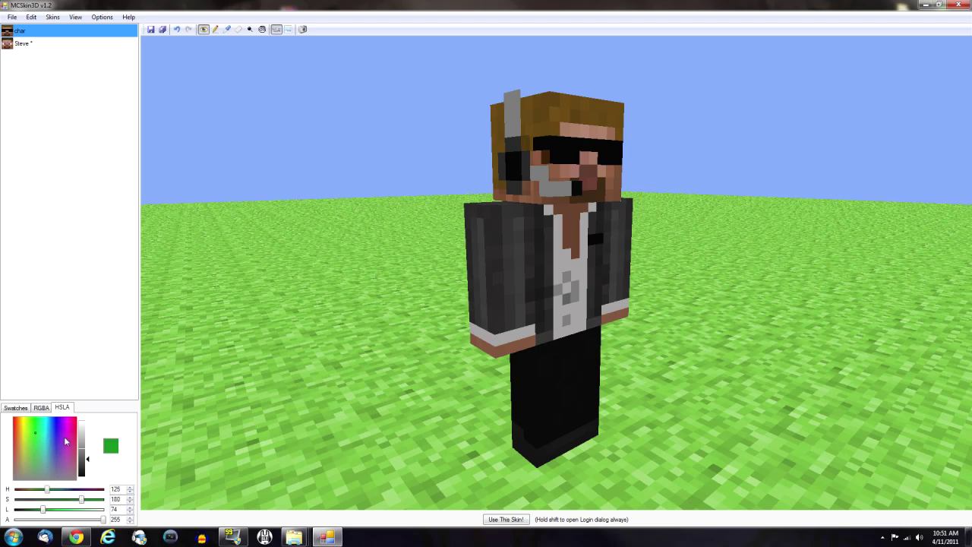
left_click(29, 45)
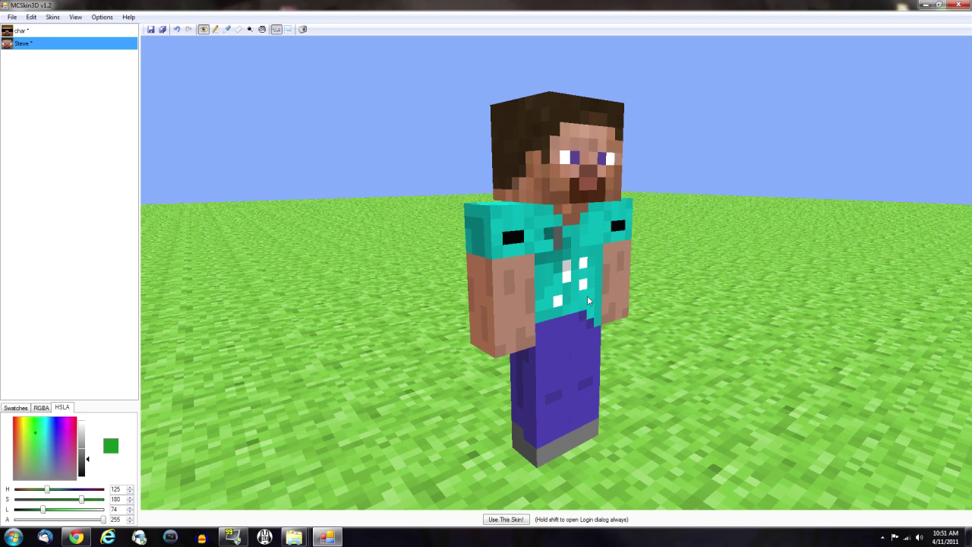
left_click_drag(587, 300, 566, 306)
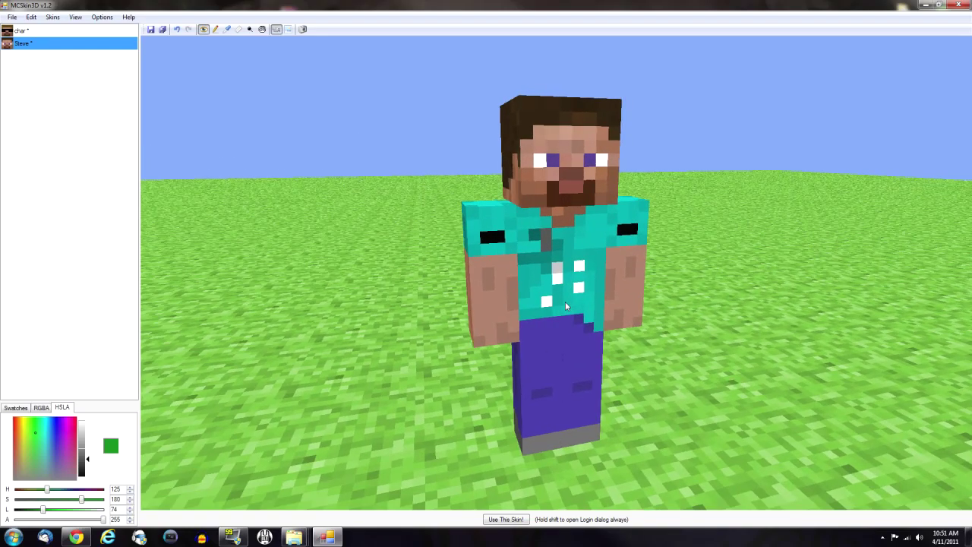
scroll(566, 306, "down", 1)
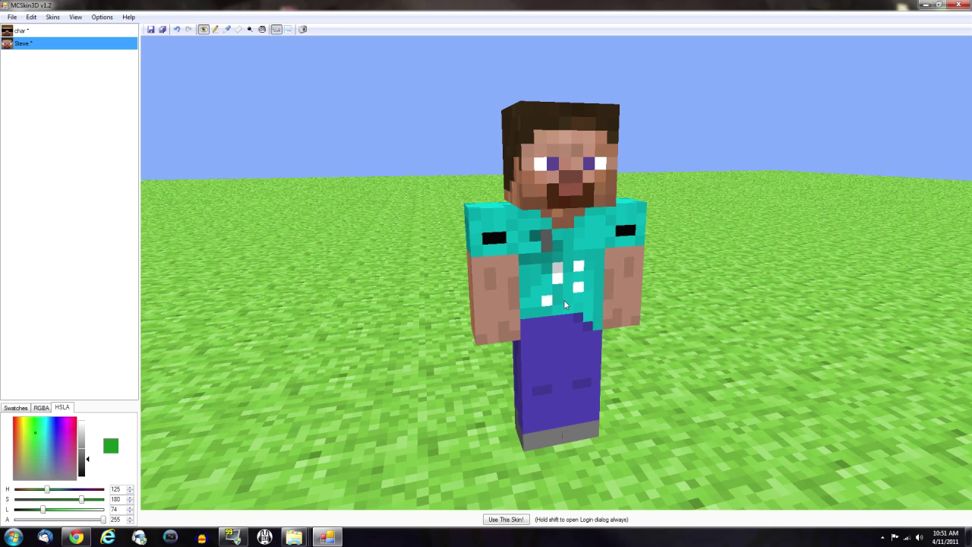